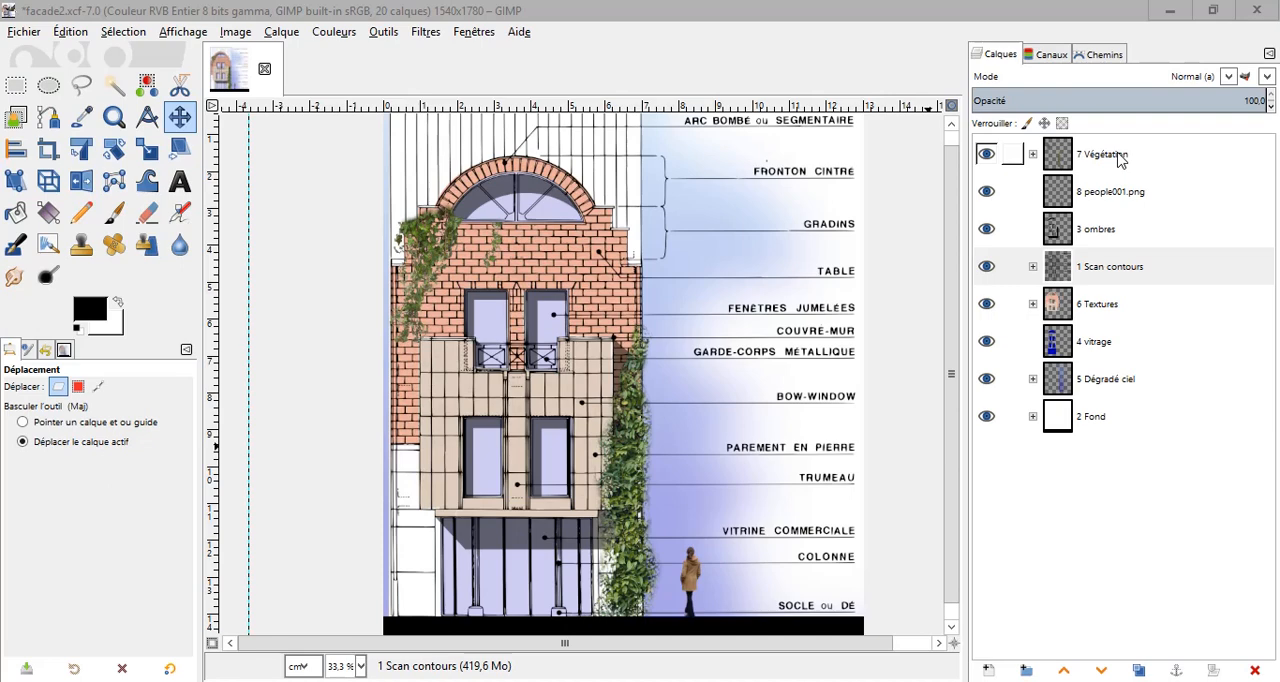
pyautogui.click(1035, 272)
pyautogui.click(1033, 155)
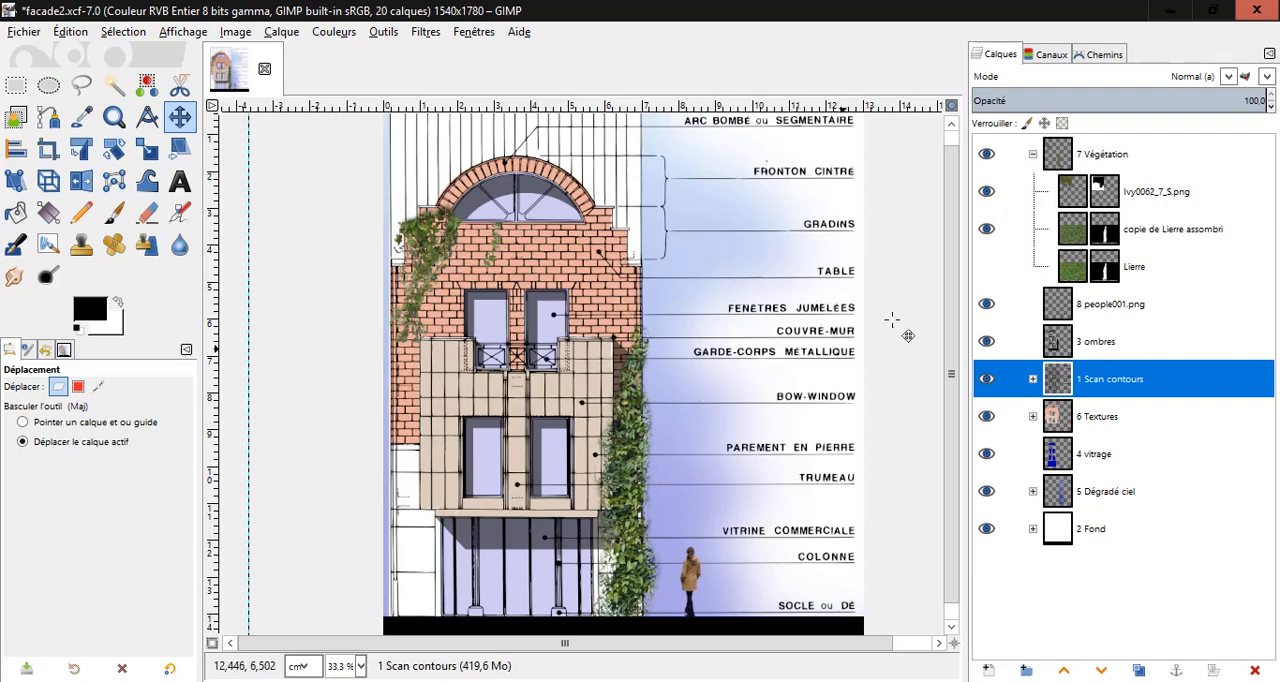
pyautogui.click(1033, 156)
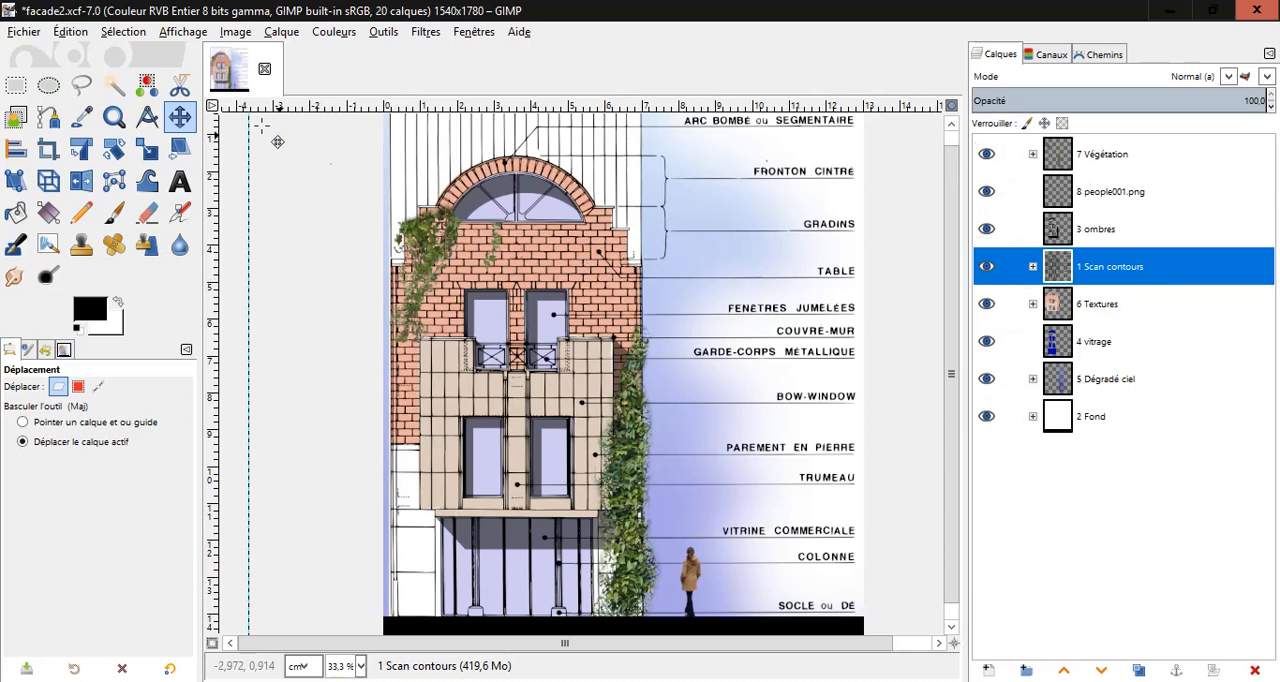
# Create a new blank image 40 cm wide and 27.7 cm high, accepting the large image size.
pyautogui.click(24, 33)
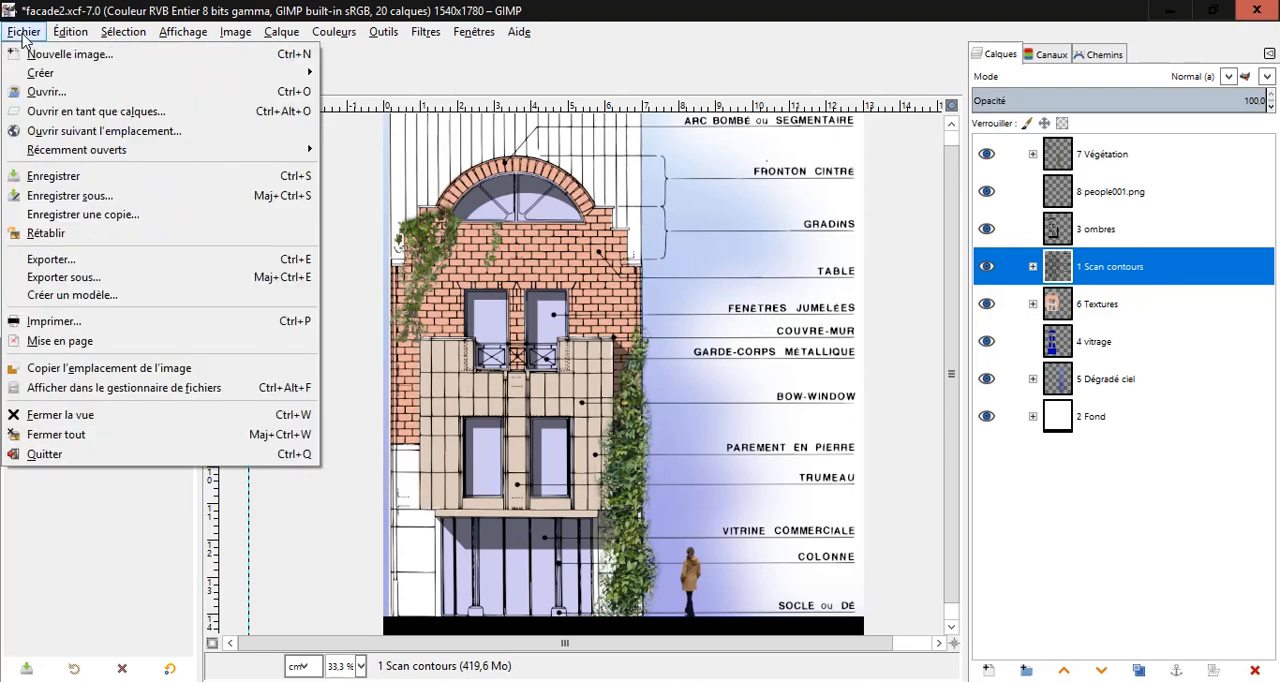
pyautogui.click(82, 58)
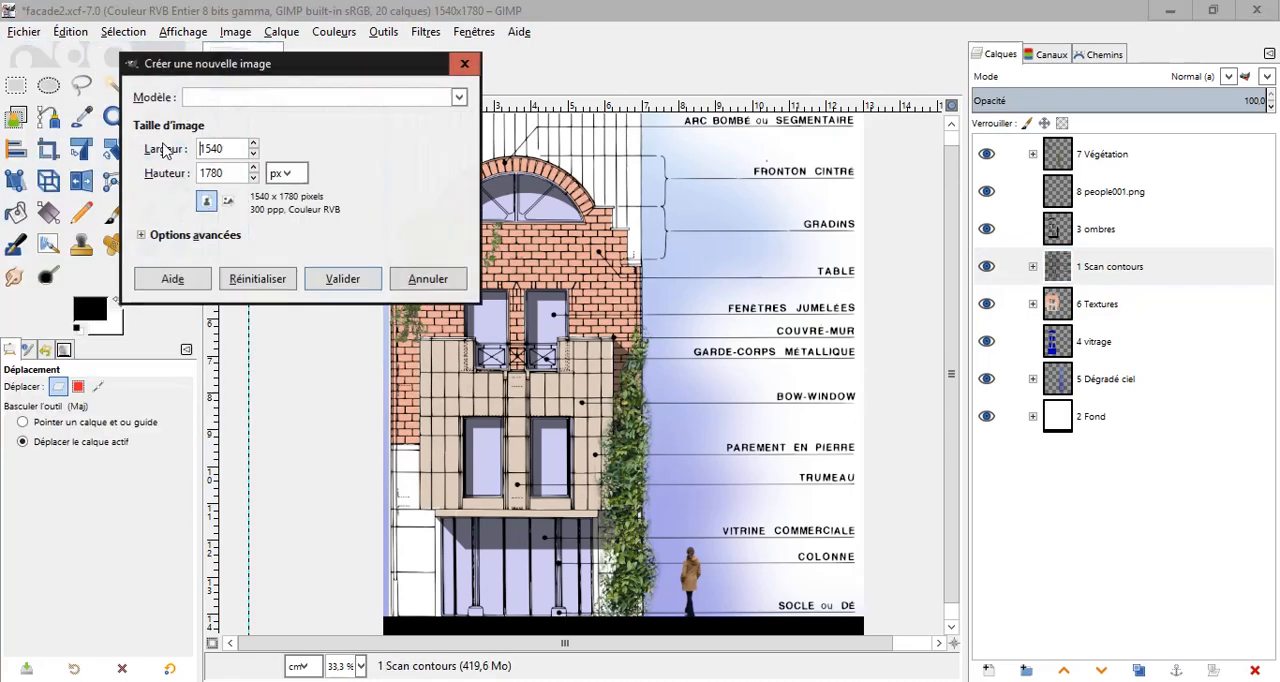
pyautogui.click(288, 176)
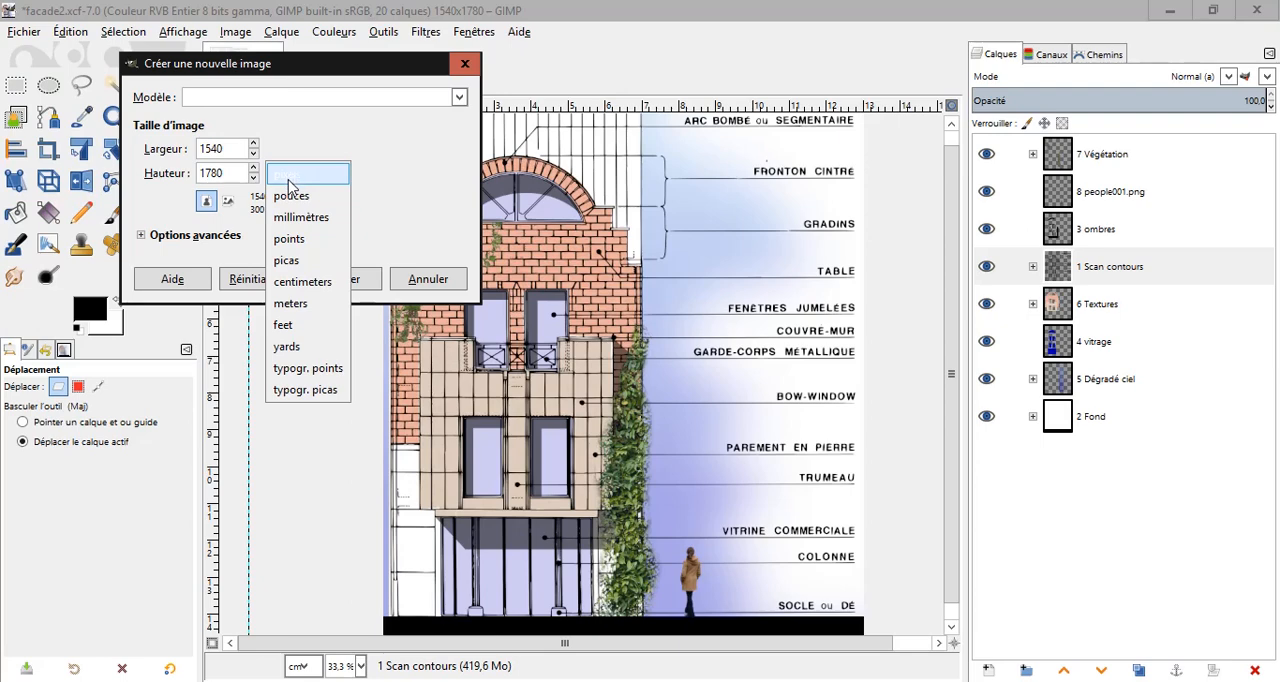
pyautogui.click(306, 286)
pyautogui.moveTo(238, 149); pyautogui.dragTo(181, 145)
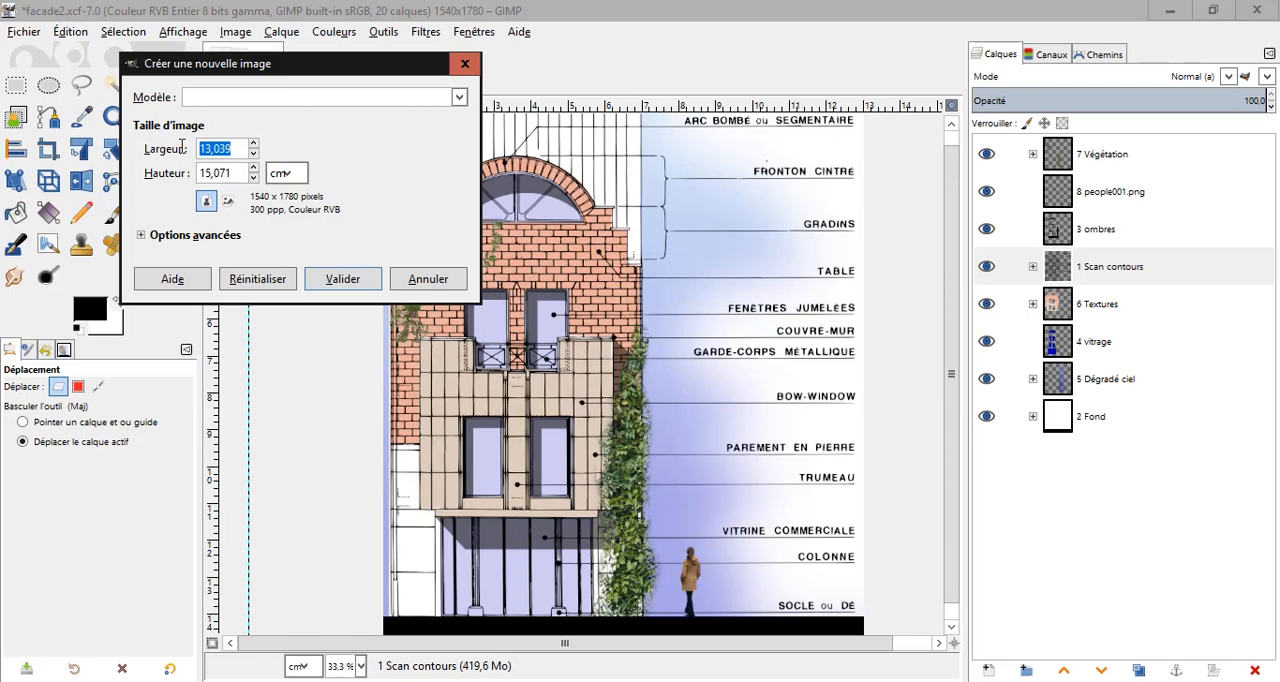
pyautogui.write('40')
pyautogui.press('Tab')
pyautogui.write('27')
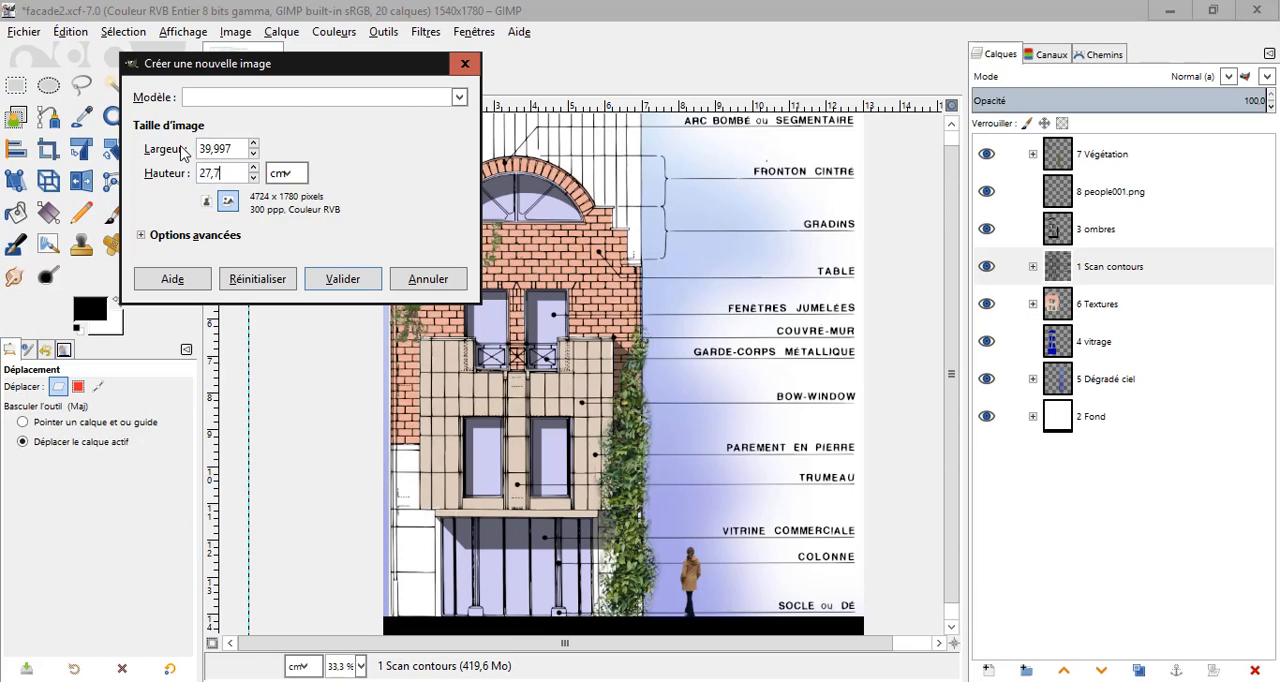
pyautogui.click(141, 236)
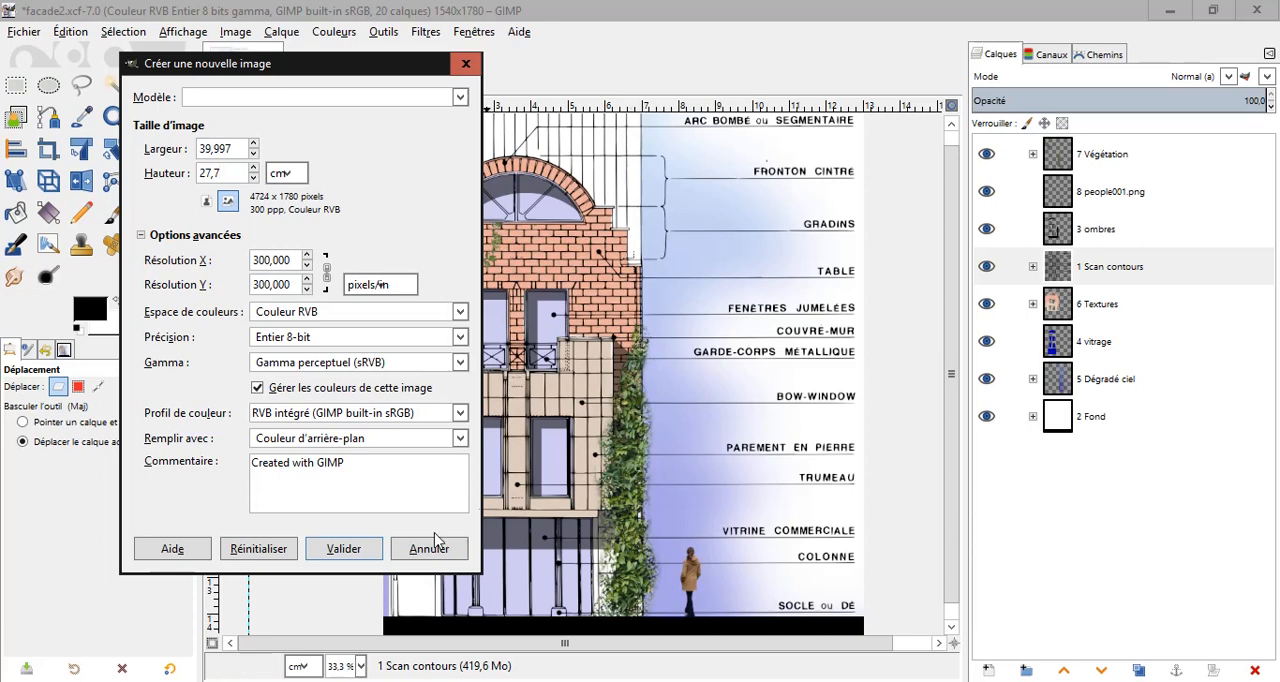
pyautogui.click(340, 554)
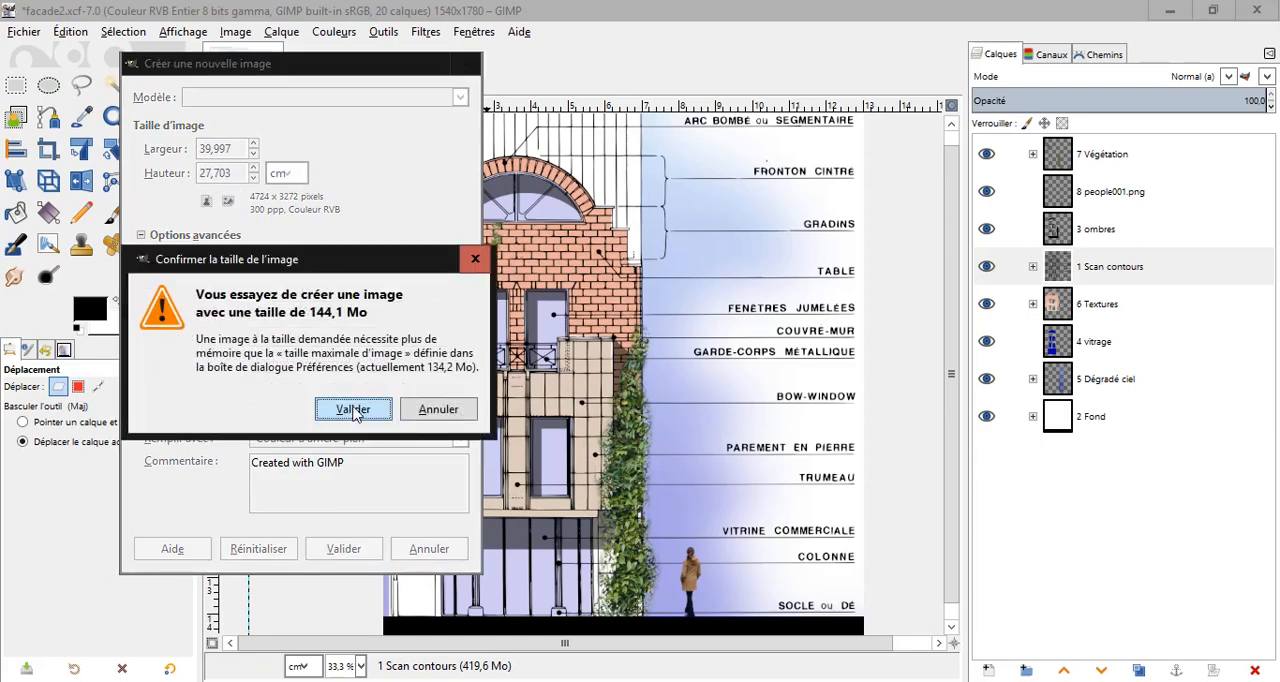
pyautogui.click(354, 410)
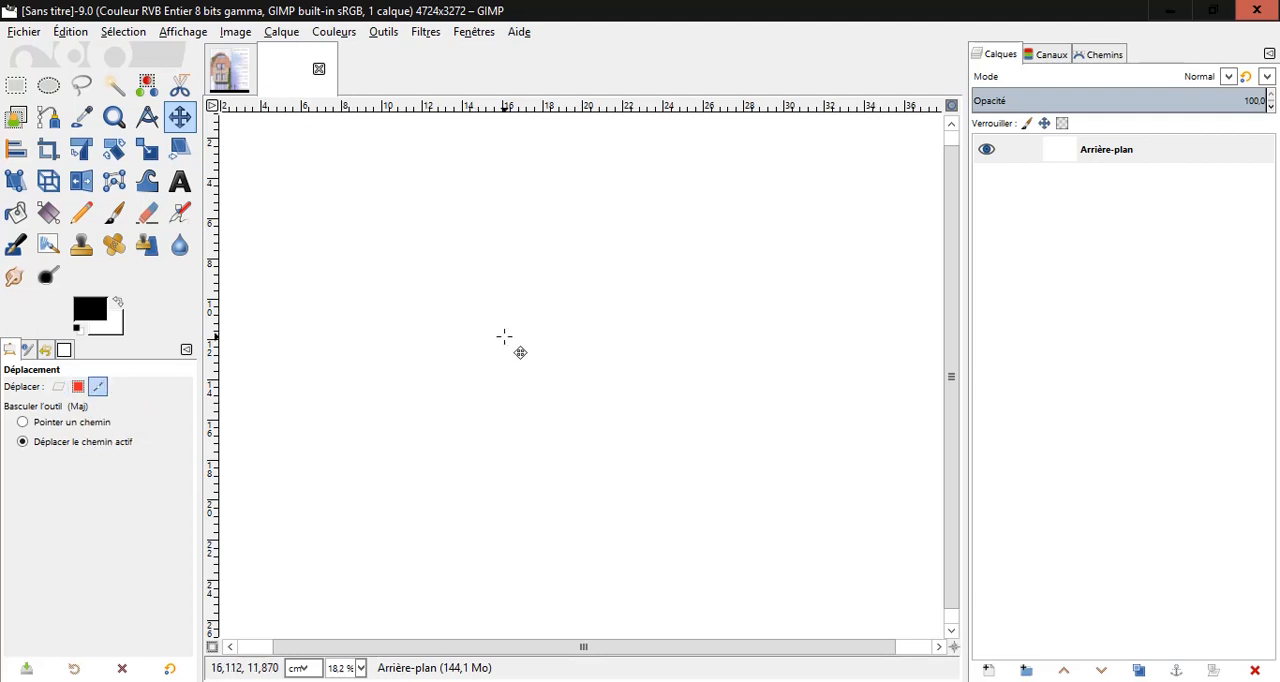
pyautogui.keyDown('ctrl'); pyautogui.scroll(-1, 506, 340); pyautogui.keyUp('ctrl')
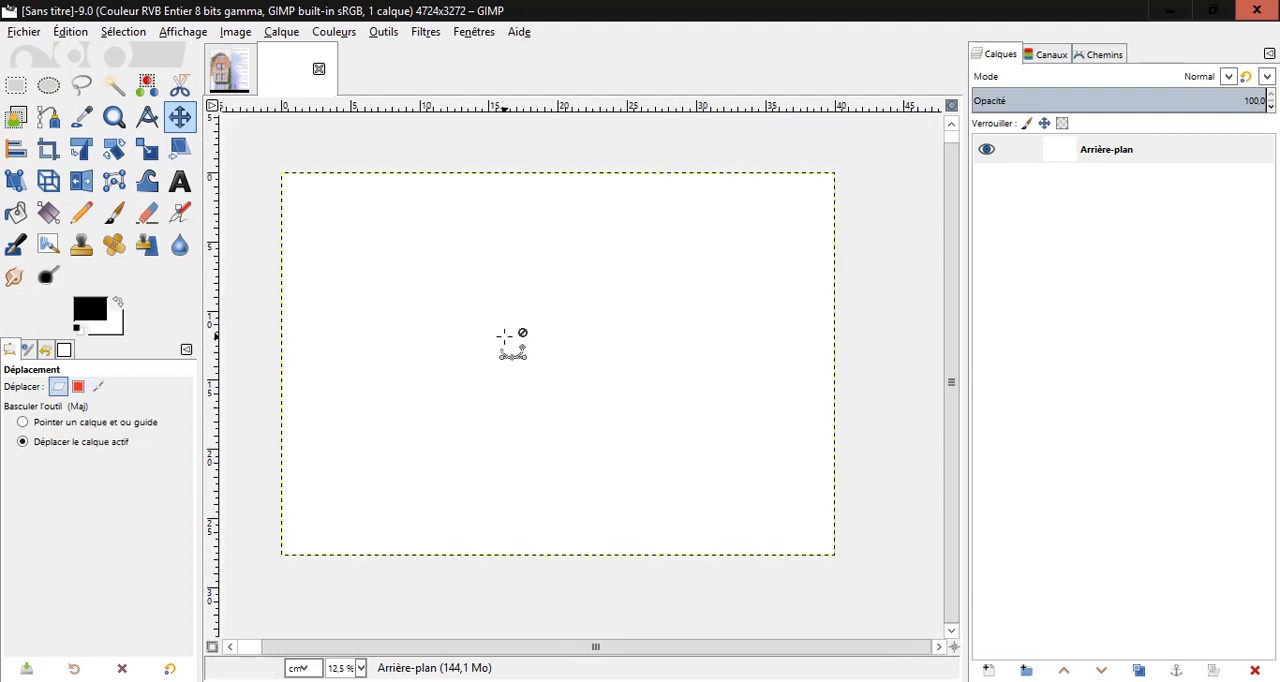
# In the facade2.xcf image, add a layer group at the top of the layer stack and name it Facade.
pyautogui.click(227, 72)
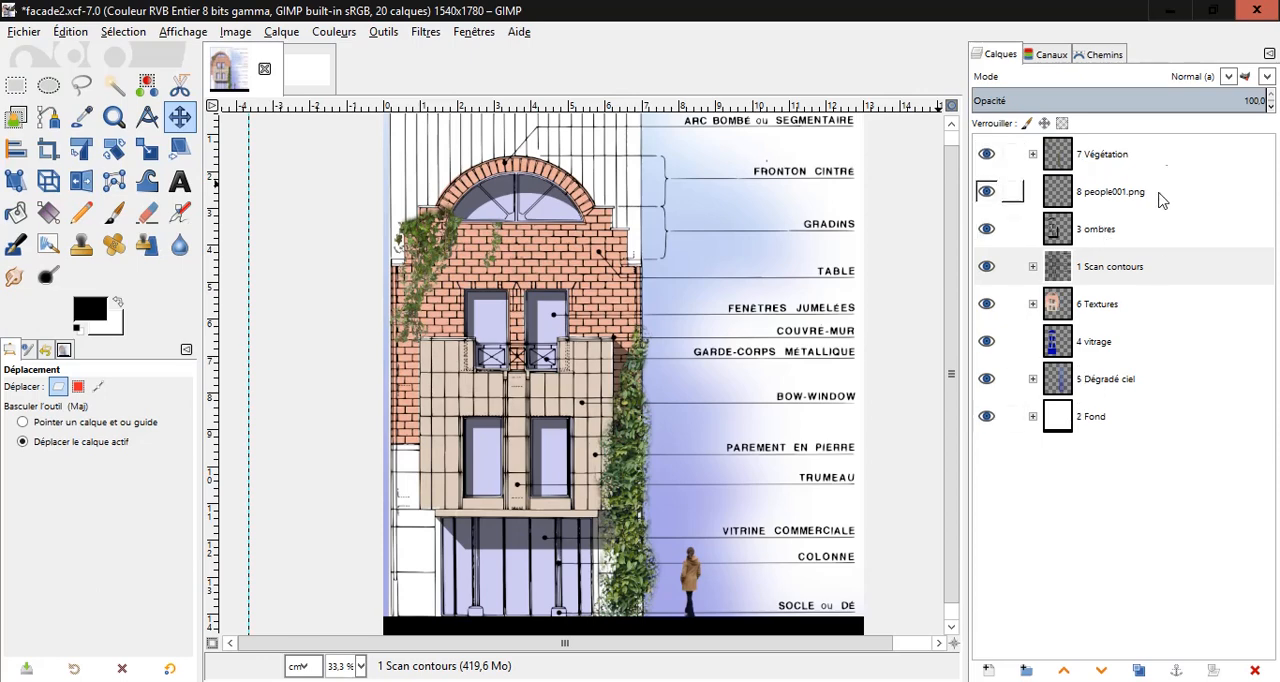
pyautogui.rightClick(1104, 150)
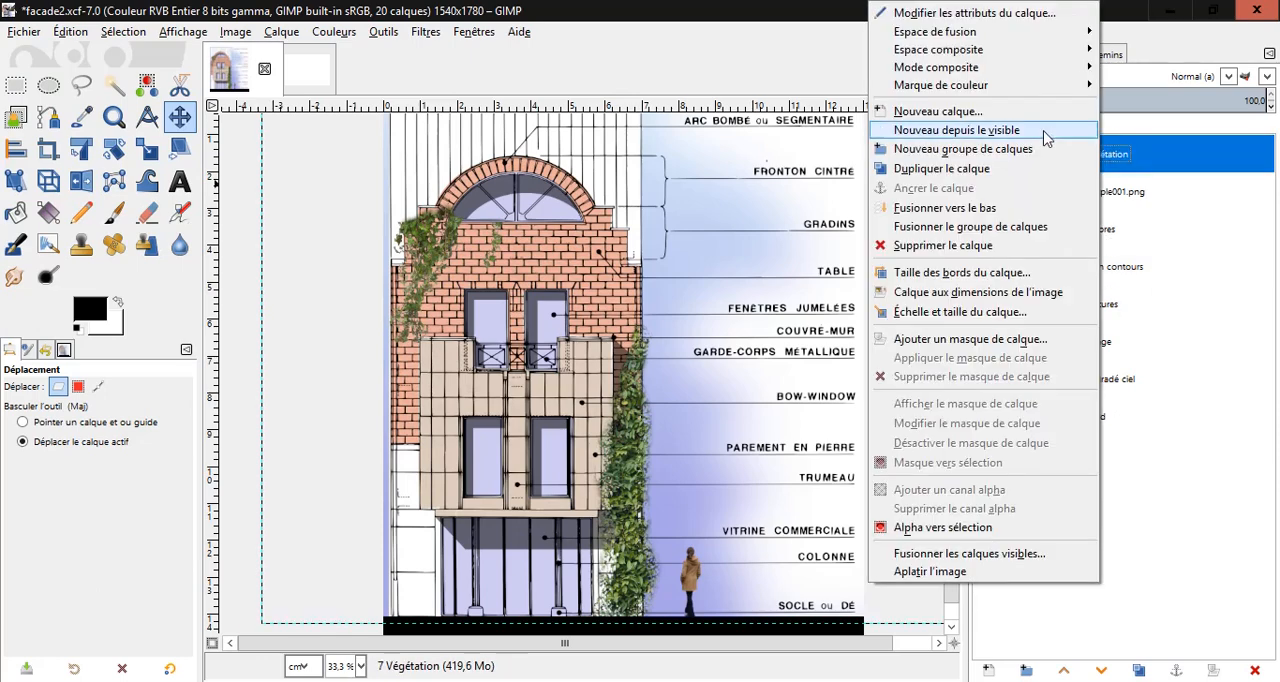
pyautogui.click(960, 150)
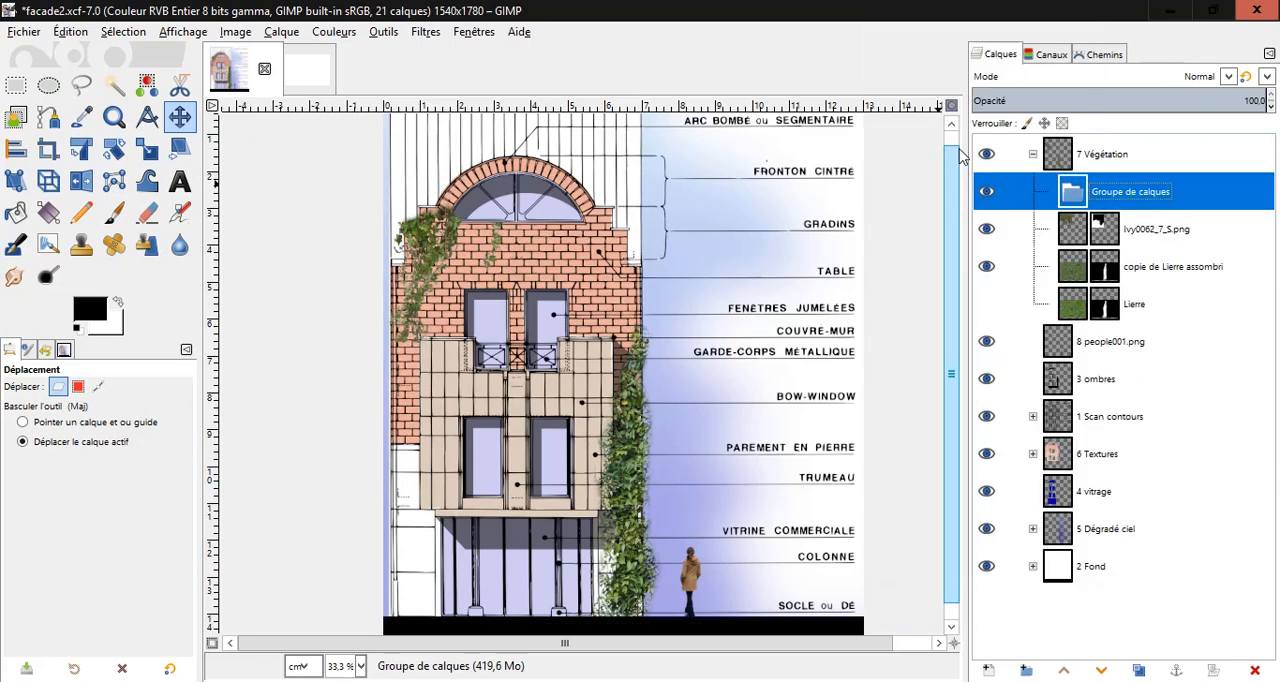
pyautogui.moveTo(1080, 195); pyautogui.dragTo(1066, 150)
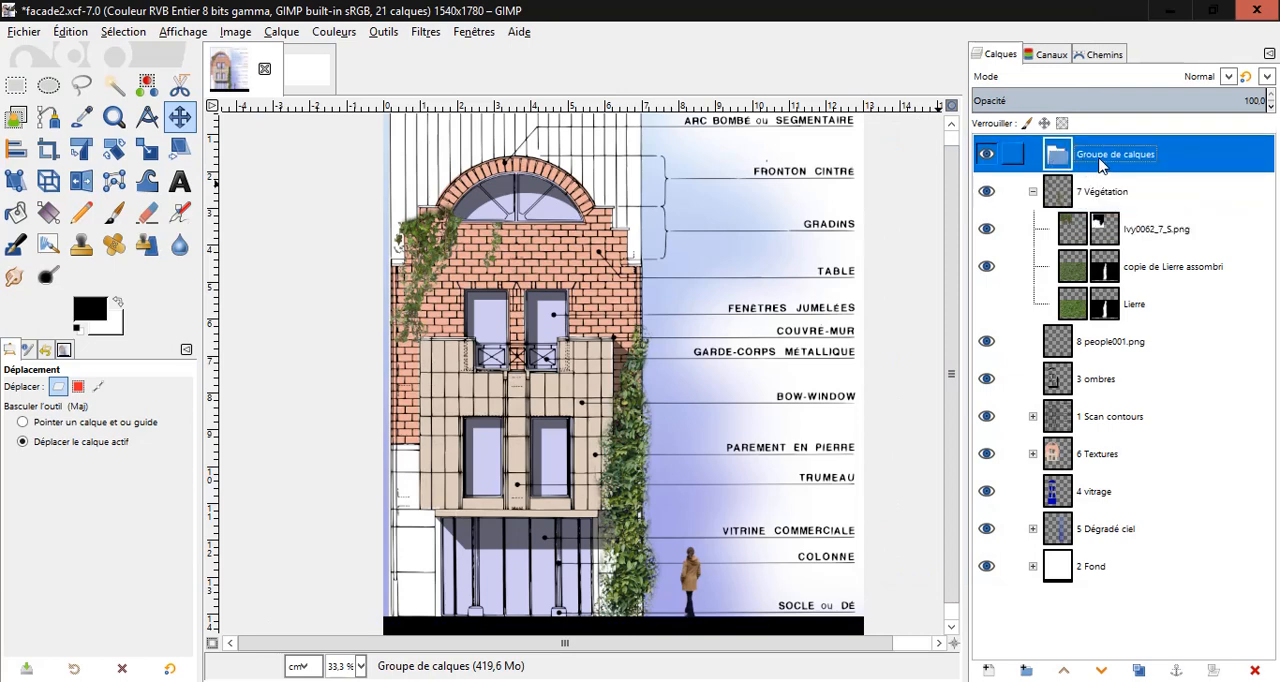
pyautogui.doubleClick(1101, 156)
pyautogui.write('Fa')
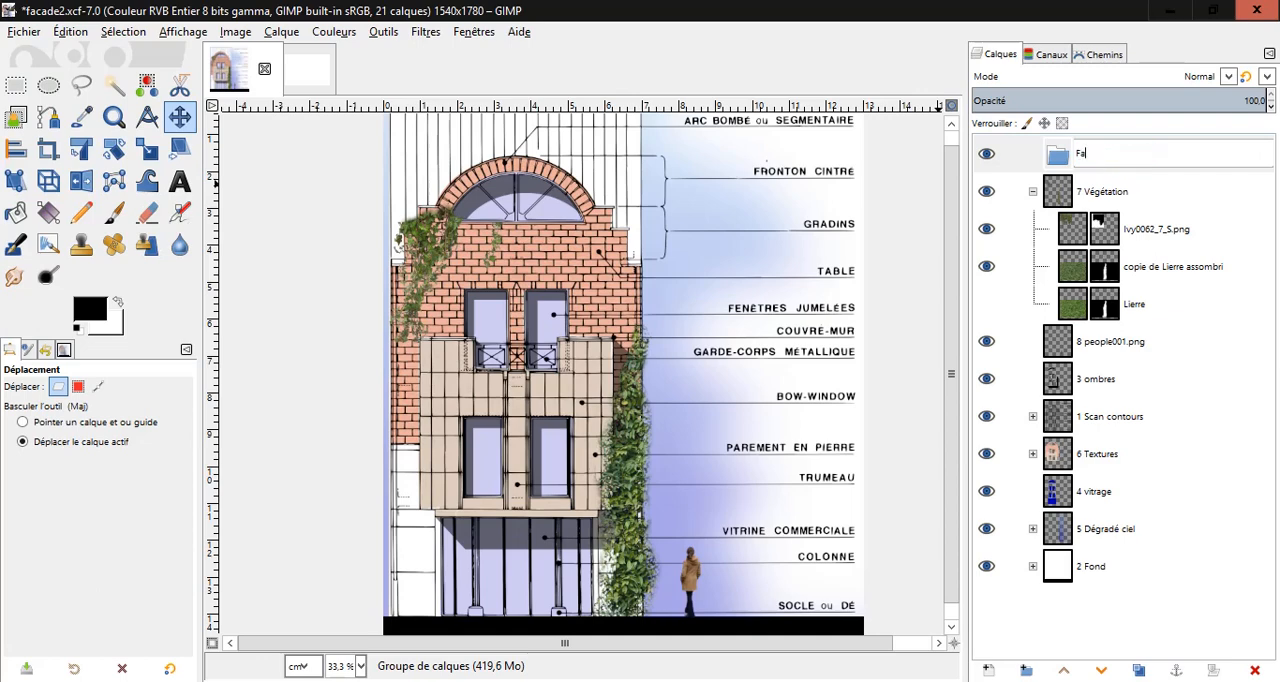
pyautogui.write('cade')
pyautogui.click(1033, 191)
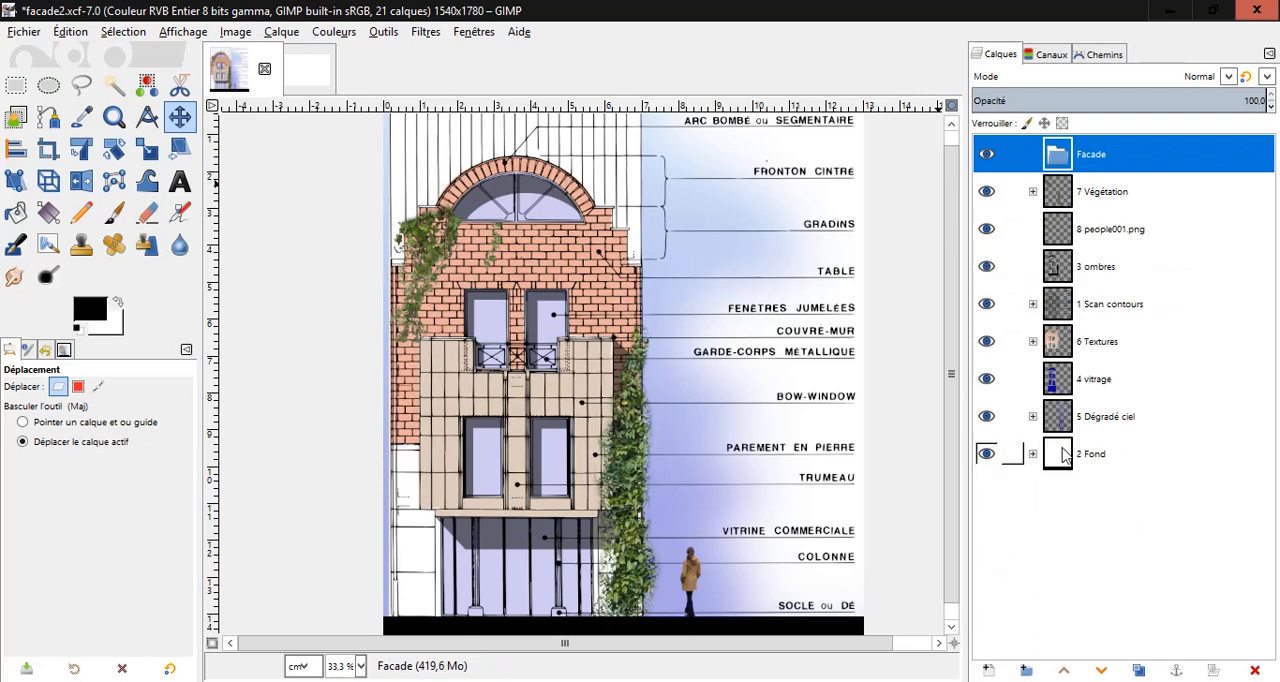
# Move all existing layers and groups, from 2 Fond up to 7 Végétation, into the Facade group, keeping their stacking order.
pyautogui.moveTo(1058, 460); pyautogui.dragTo(1092, 156)
pyautogui.moveTo(1065, 456); pyautogui.dragTo(1094, 180)
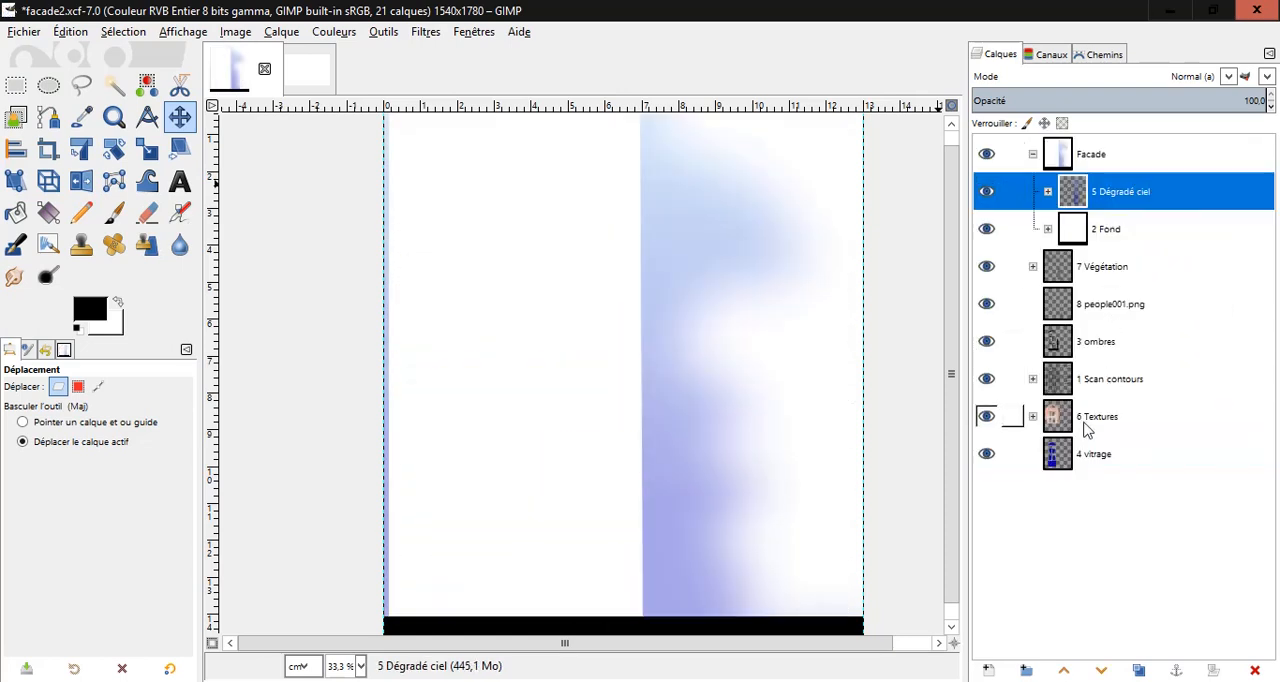
pyautogui.moveTo(1068, 458); pyautogui.dragTo(1060, 172)
pyautogui.moveTo(1063, 453); pyautogui.dragTo(1086, 177)
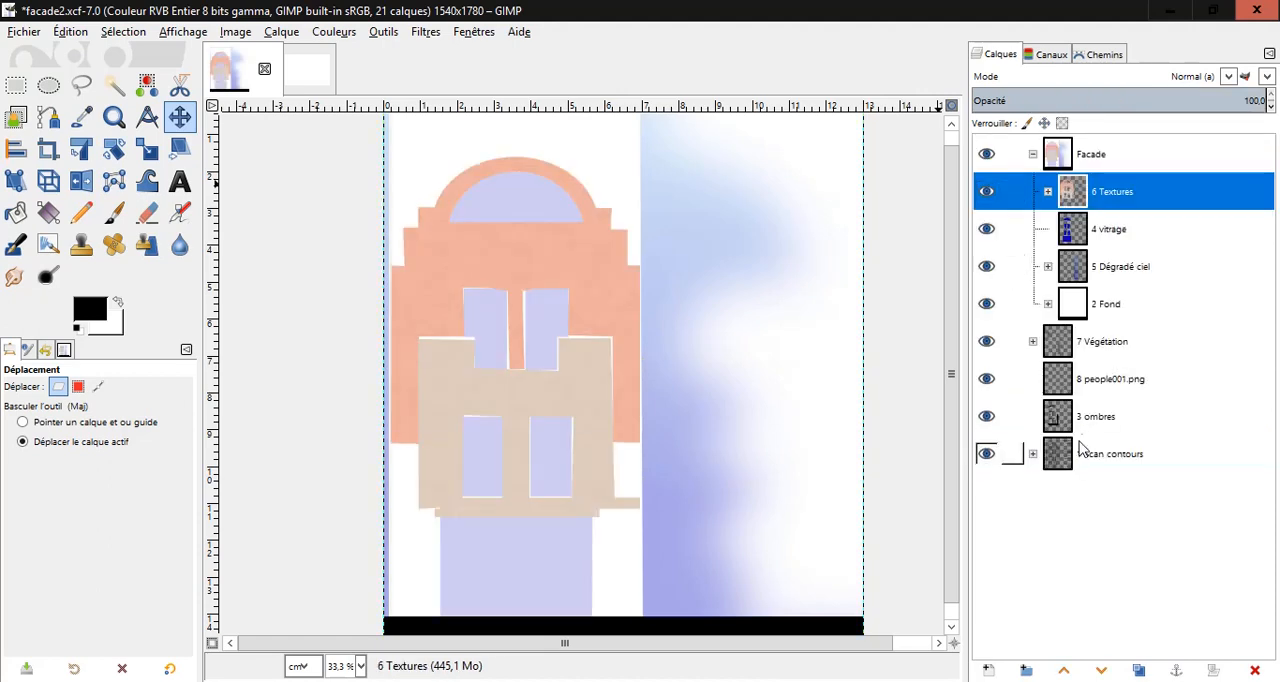
pyautogui.moveTo(1066, 456); pyautogui.dragTo(1090, 186)
pyautogui.click(1060, 457)
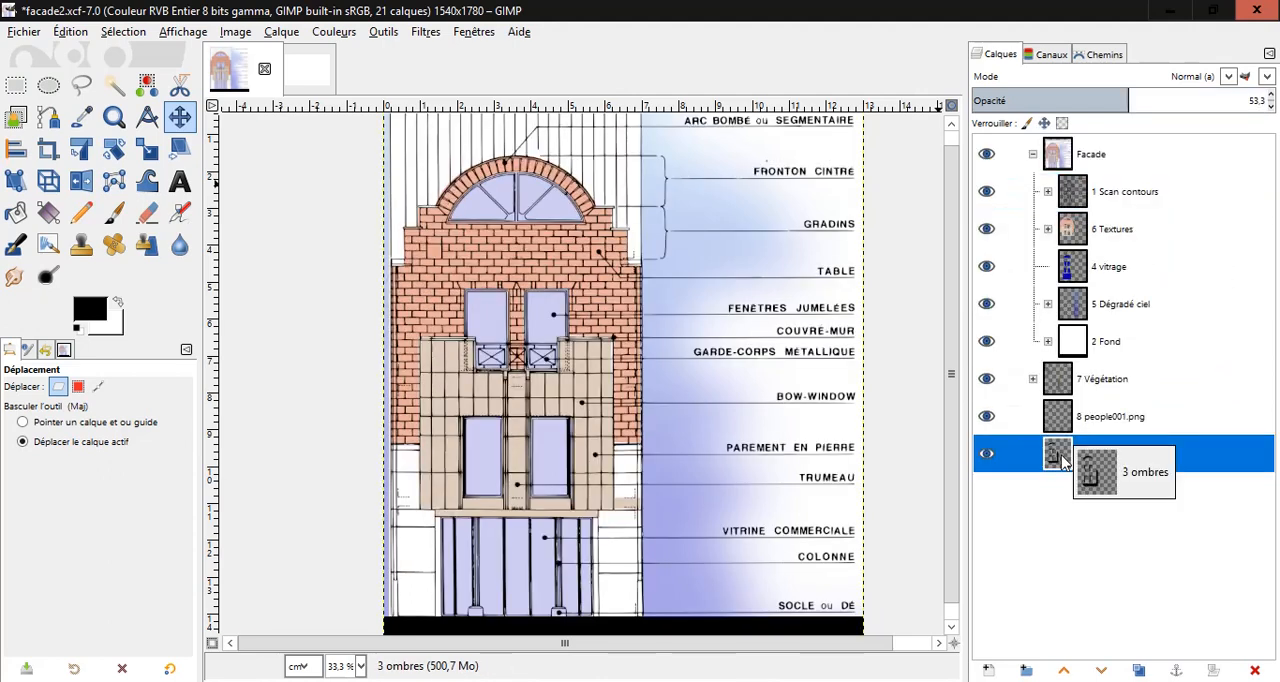
pyautogui.moveTo(1062, 457); pyautogui.dragTo(1097, 182)
pyautogui.moveTo(1062, 460); pyautogui.dragTo(1097, 178)
pyautogui.moveTo(1060, 468); pyautogui.dragTo(1095, 178)
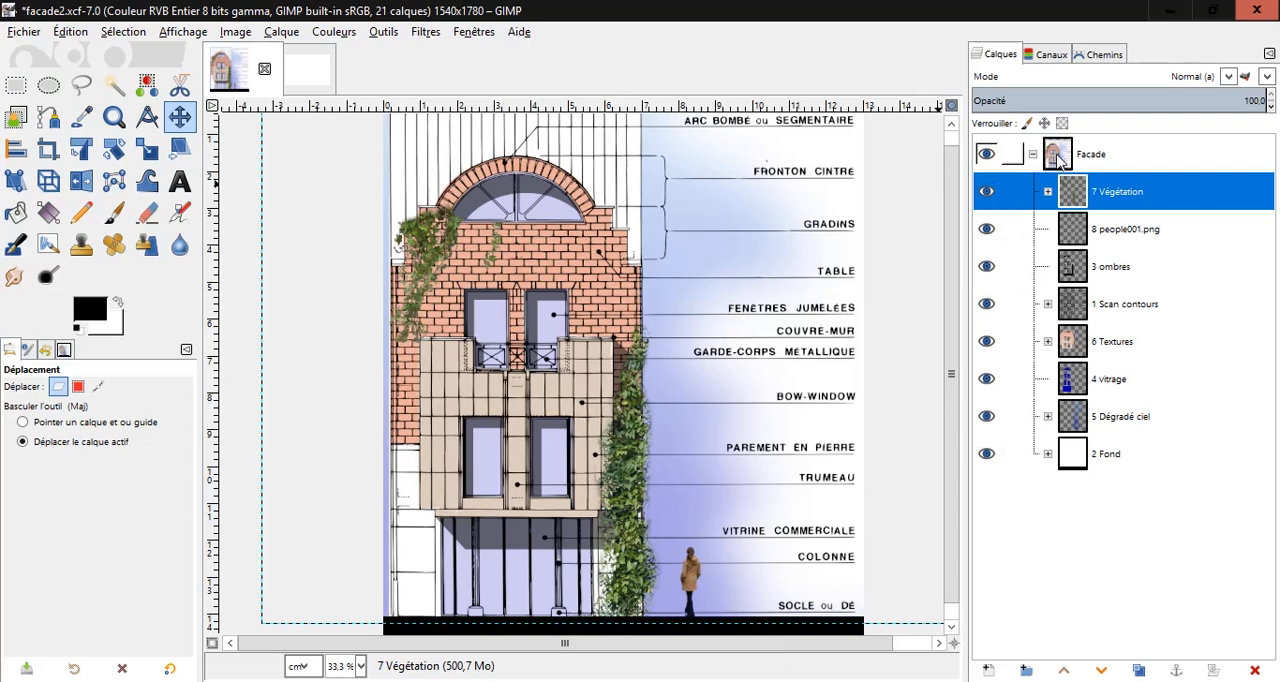
# Copy the Facade group into the new blank image and shift the copy toward the left side of the page.
pyautogui.moveTo(1058, 160); pyautogui.dragTo(429, 307)
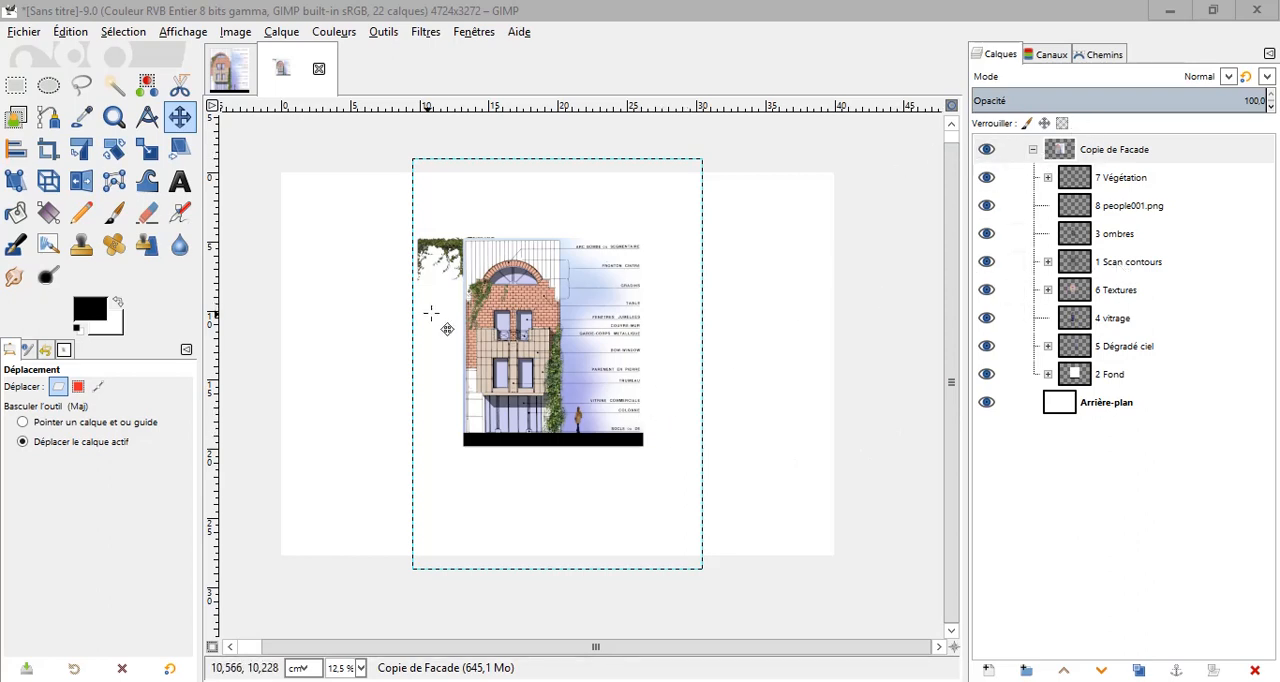
pyautogui.click(182, 119)
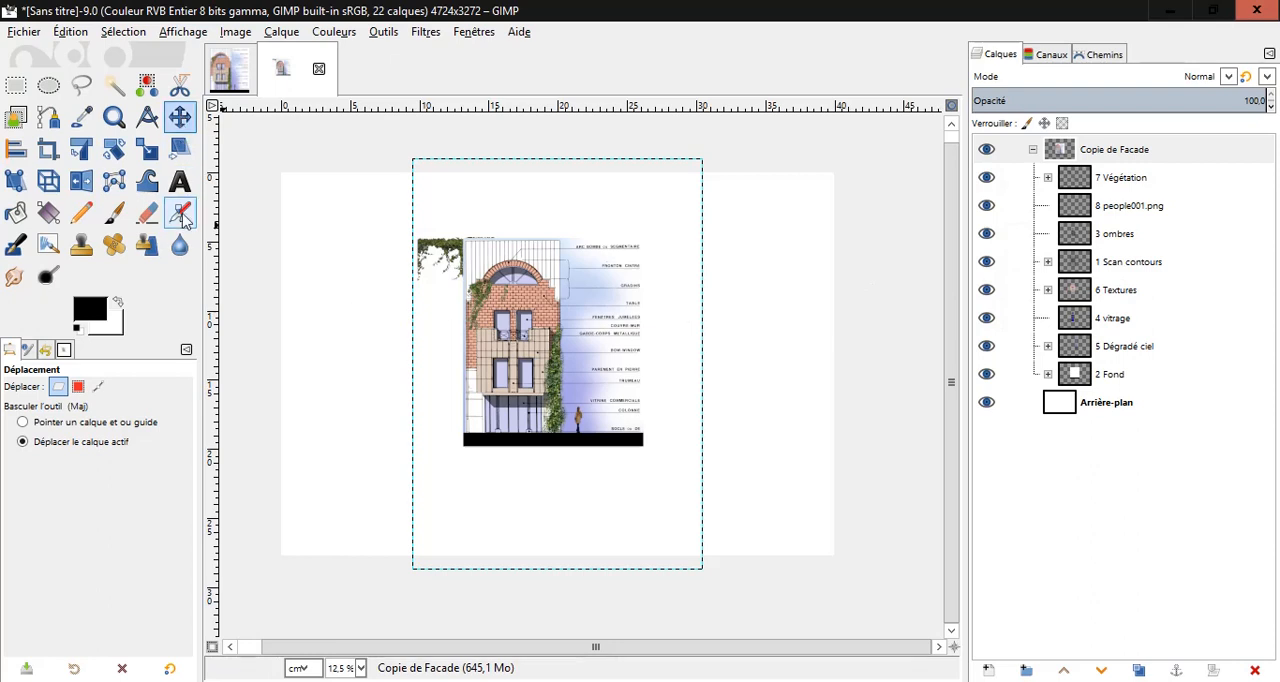
pyautogui.click(1124, 155)
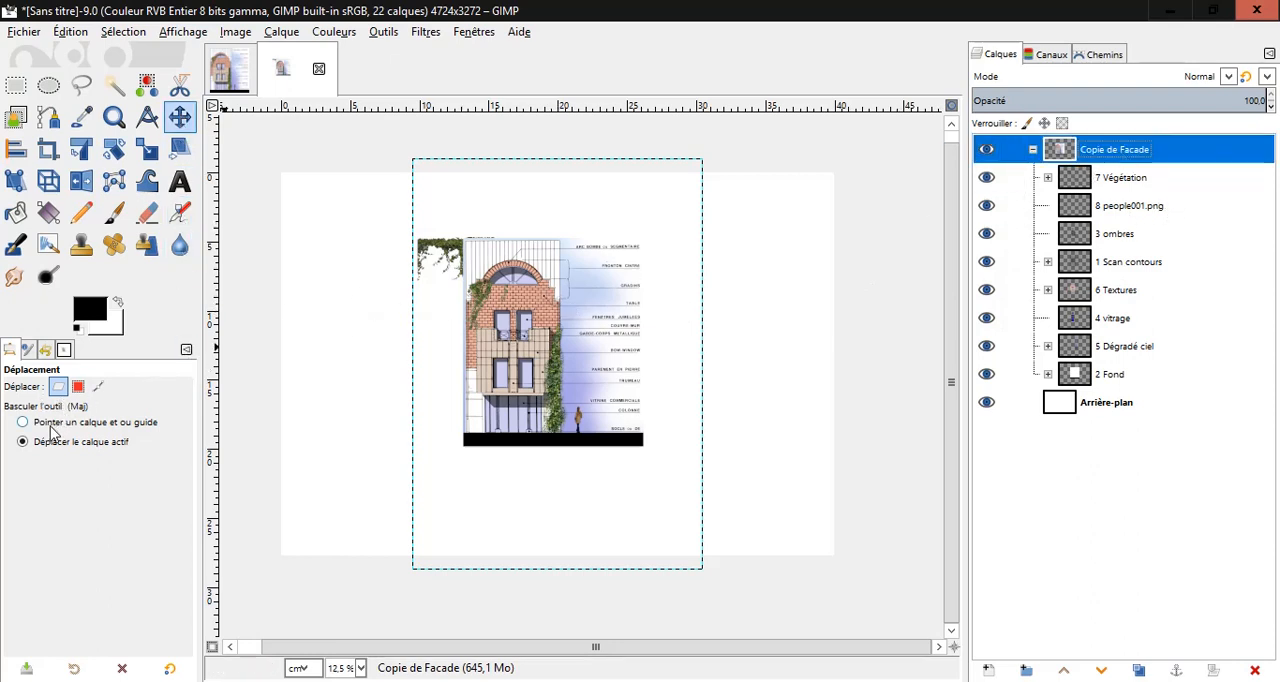
pyautogui.moveTo(521, 321); pyautogui.dragTo(415, 331)
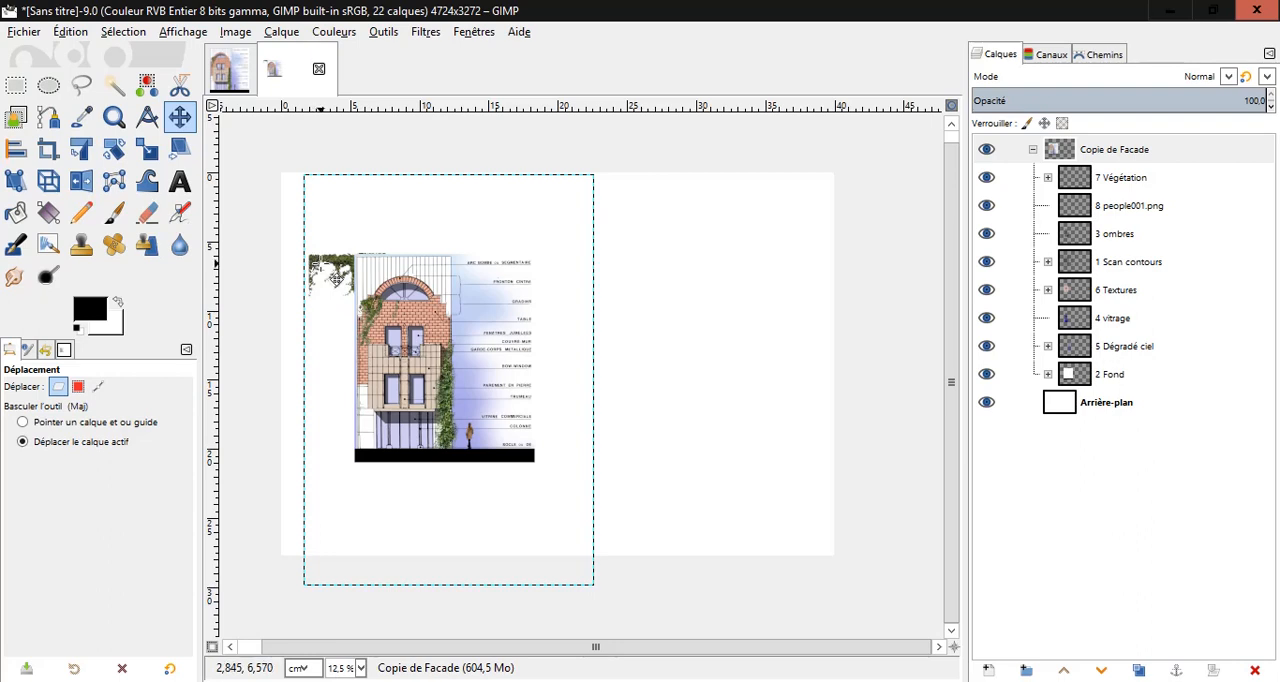
# Restrict the Crop tool to the current layer and frame the facade drawing with a crop rectangle of about 1544 × 1776 px.
pyautogui.click(47, 149)
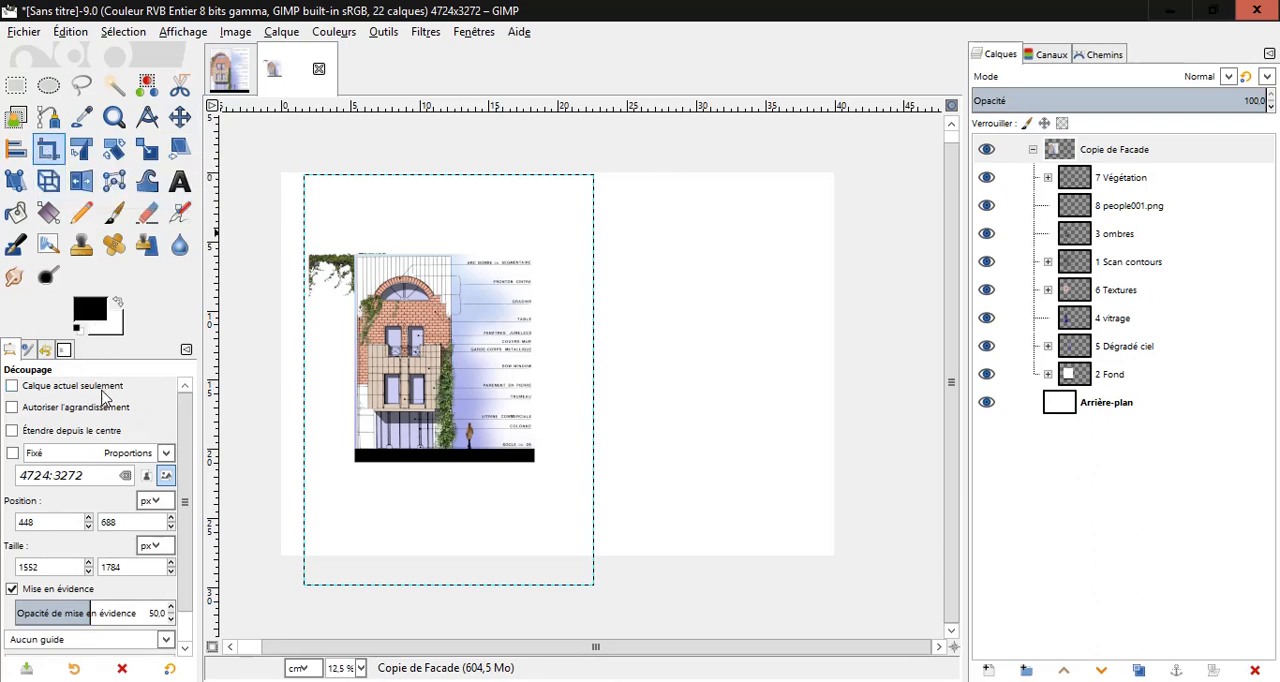
pyautogui.click(12, 388)
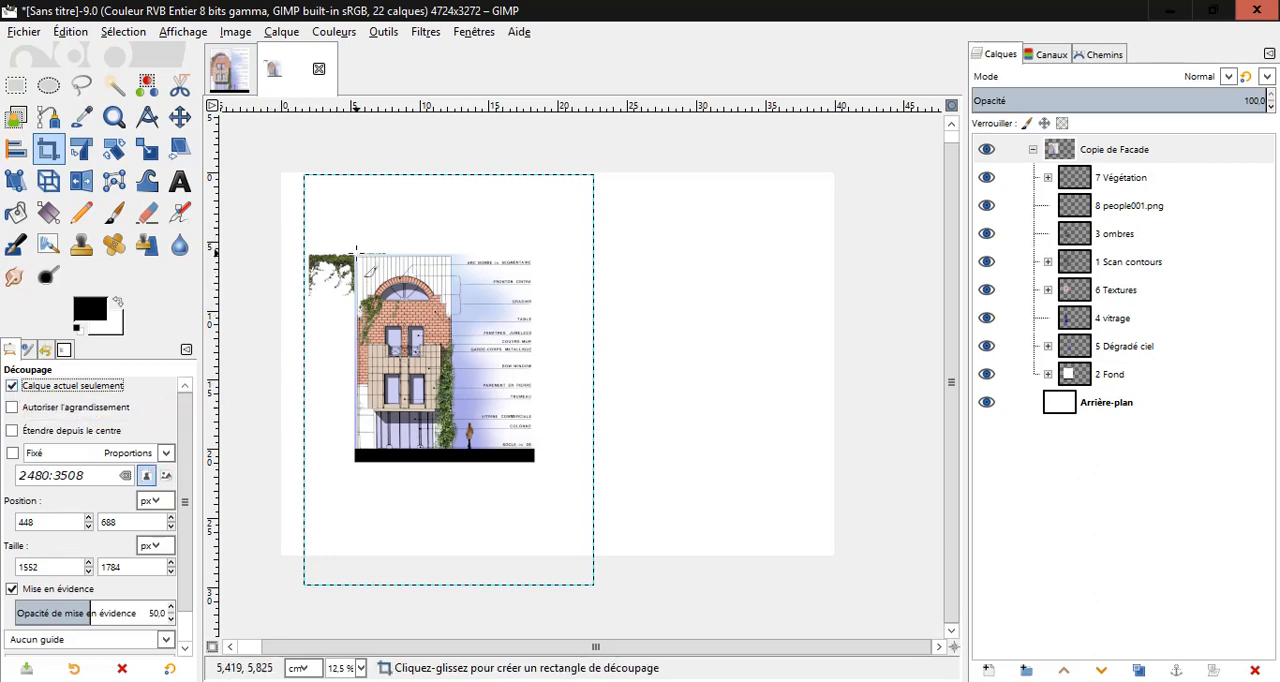
pyautogui.moveTo(354, 252); pyautogui.dragTo(531, 457)
pyautogui.moveTo(534, 460); pyautogui.dragTo(536, 462)
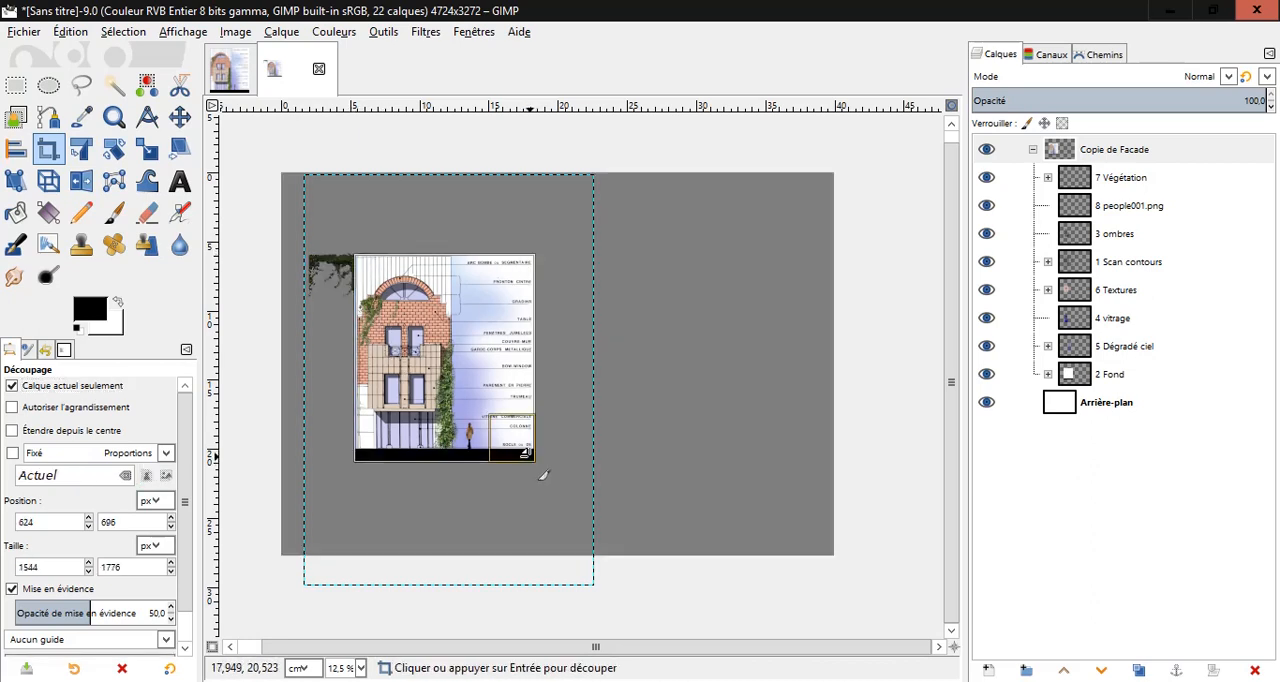